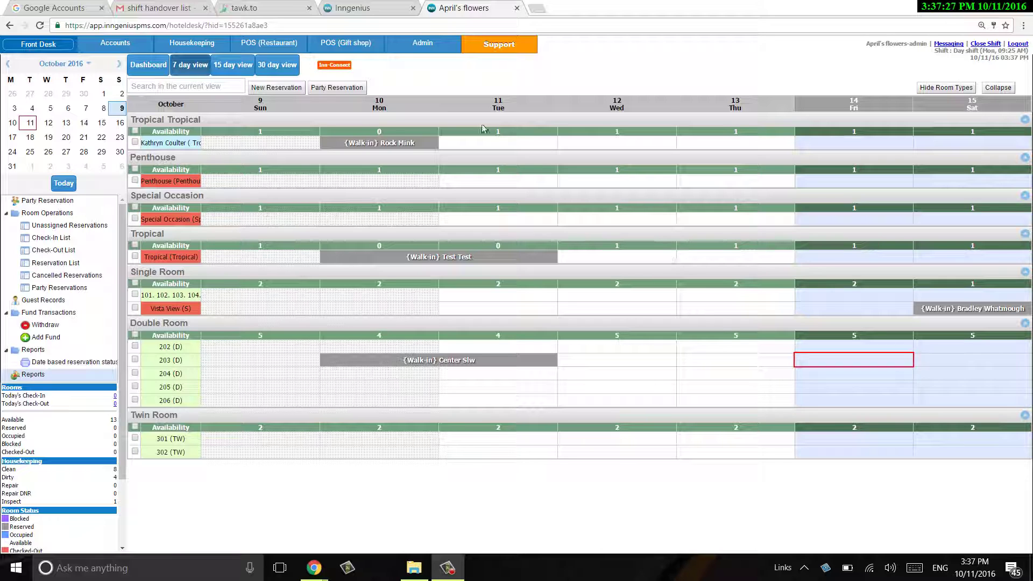
# Go to the Admin shift list showing the Day shift and Night shift
pyautogui.click(442, 49)
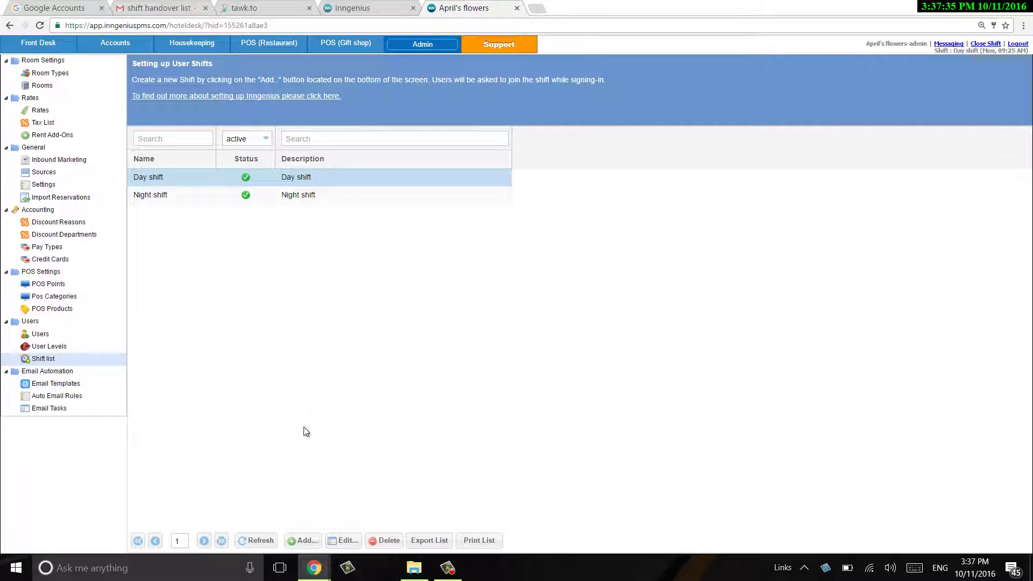
# Create a shift named 'lunch hour shift' with description '12-1pm'
pyautogui.click(305, 542)
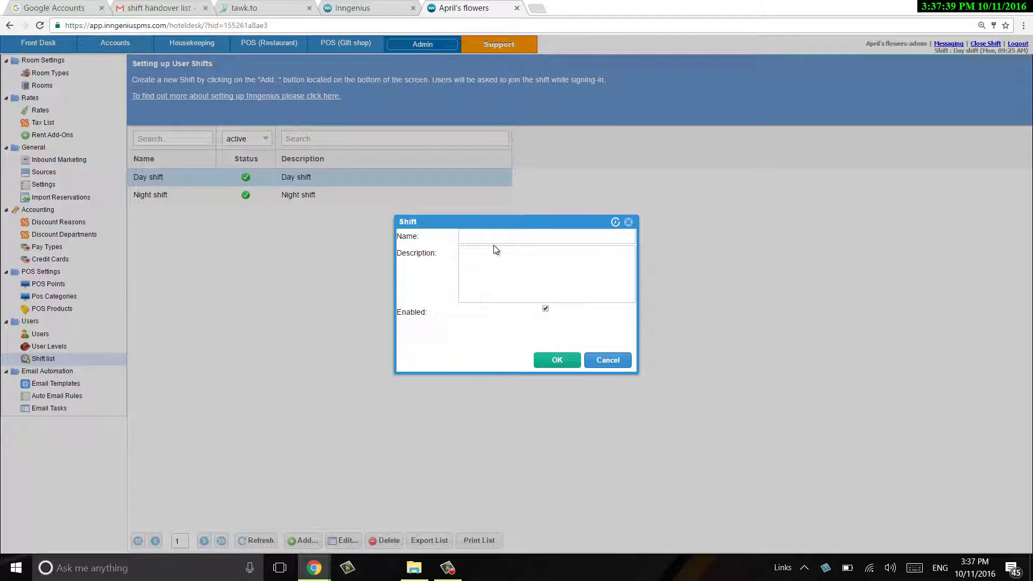
pyautogui.click(519, 238)
pyautogui.write('lunch ou')
pyautogui.press('BackSpace')
pyautogui.press('BackSpace')
pyautogui.write('hour shift')
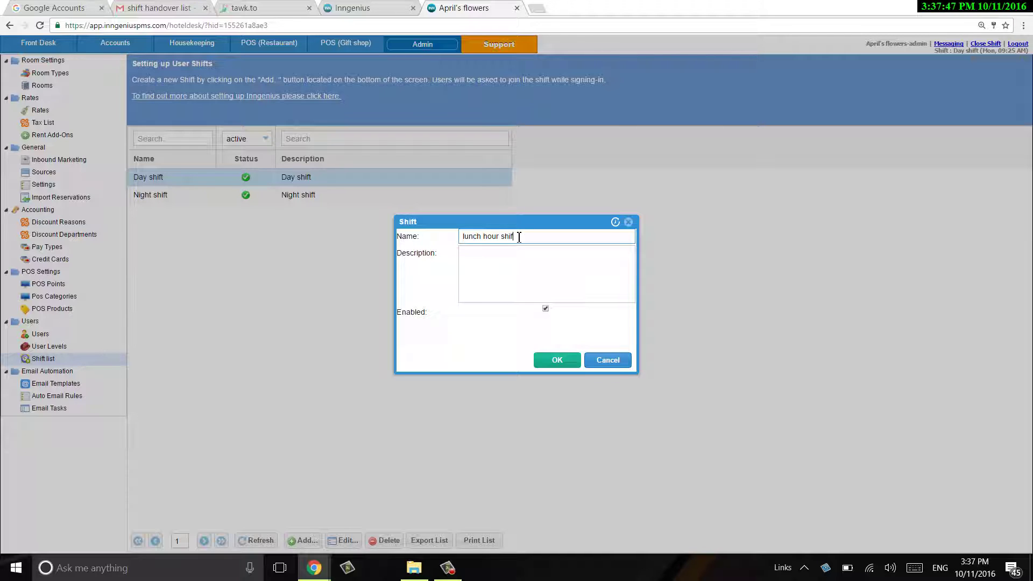
pyautogui.click(557, 365)
pyautogui.click(519, 276)
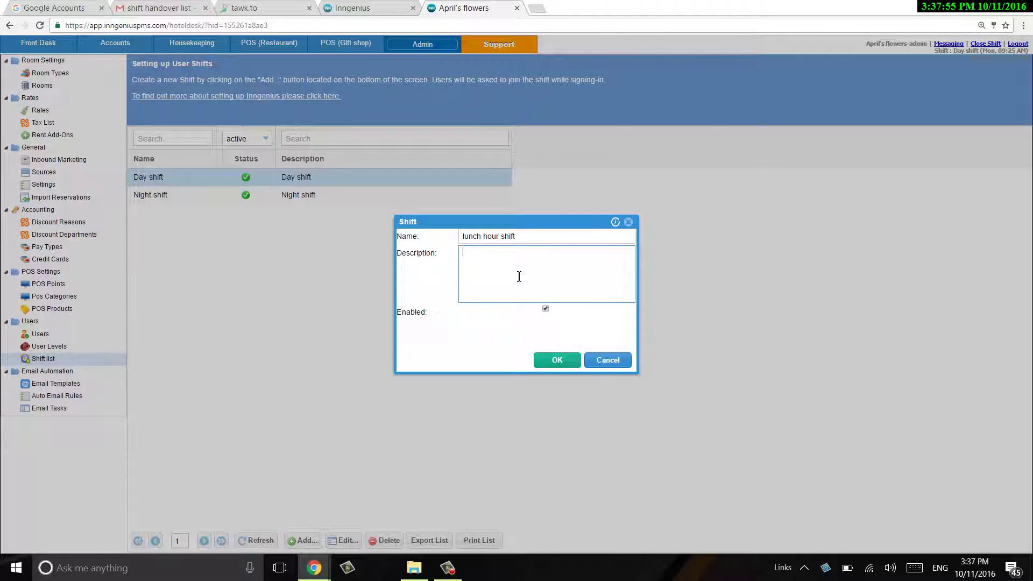
pyautogui.write('12-1pm')
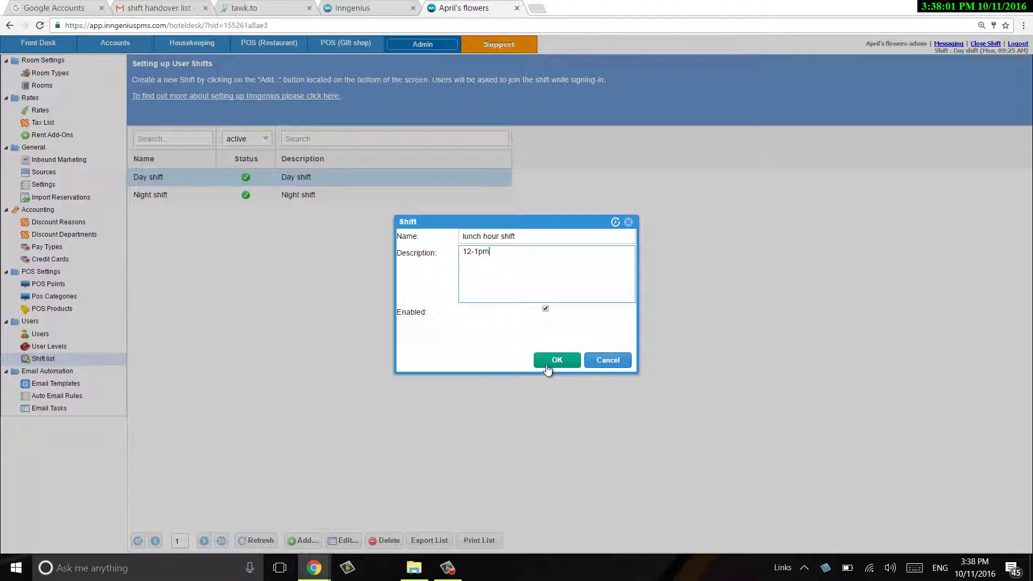
pyautogui.click(556, 362)
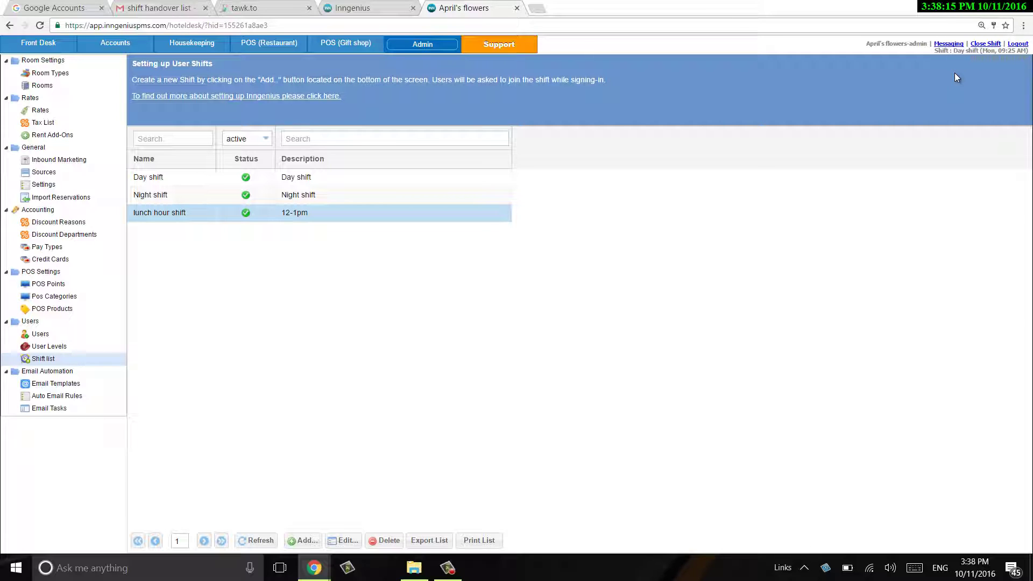
# Close the Day shift without printing, noting 'room 212 wants towels when they return from the pool.'
pyautogui.click(987, 46)
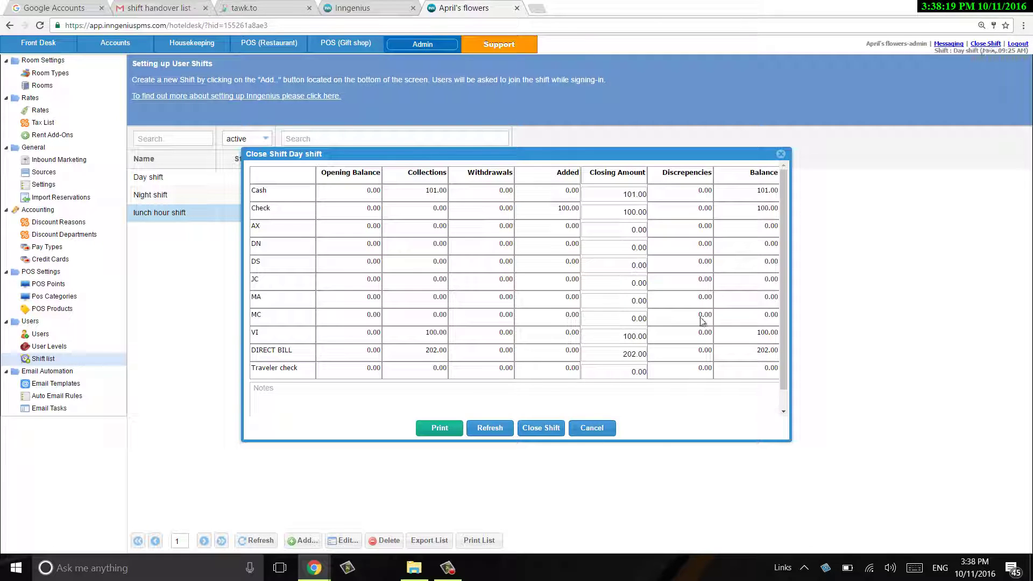
pyautogui.scroll(-1, 690, 335)
pyautogui.scroll(1, 691, 336)
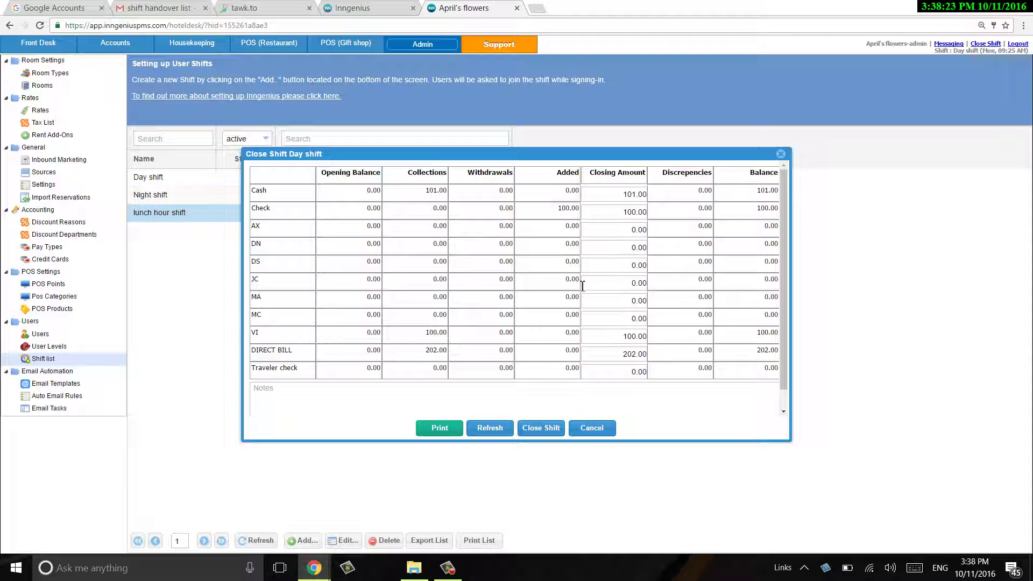
pyautogui.scroll(-1, 606, 301)
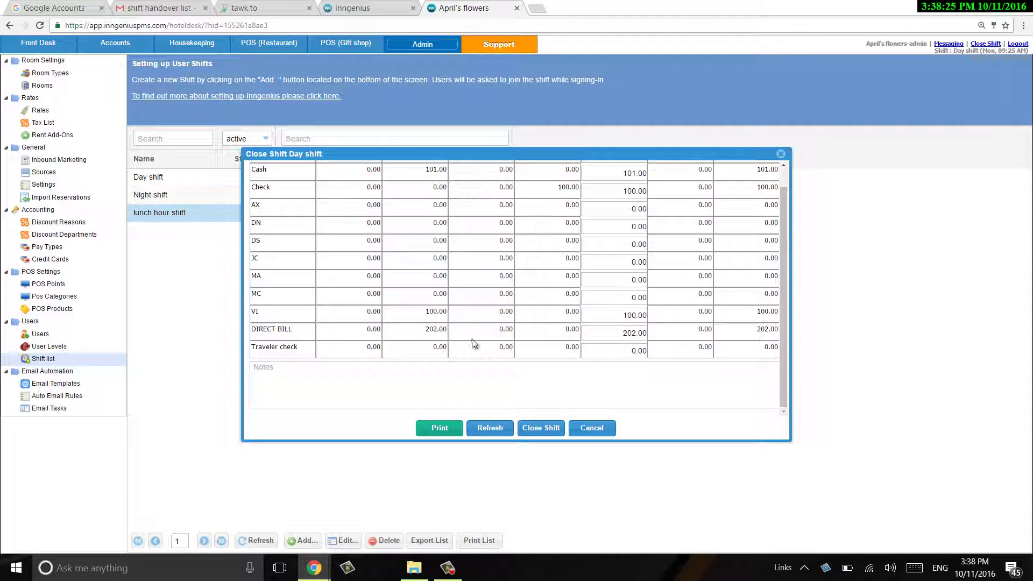
pyautogui.click(480, 379)
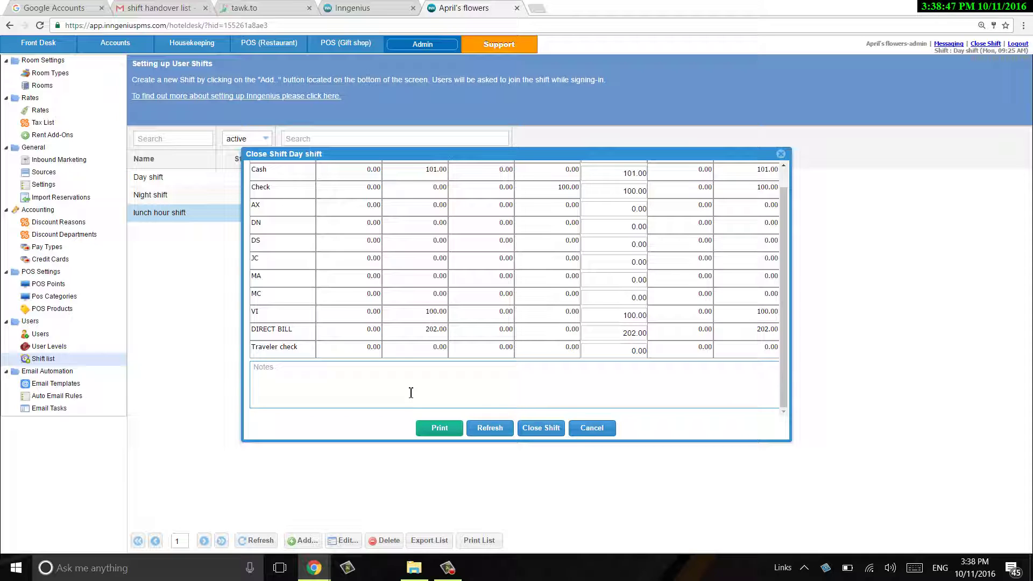
pyautogui.write('room 212 wants towels when they return from the pool.')
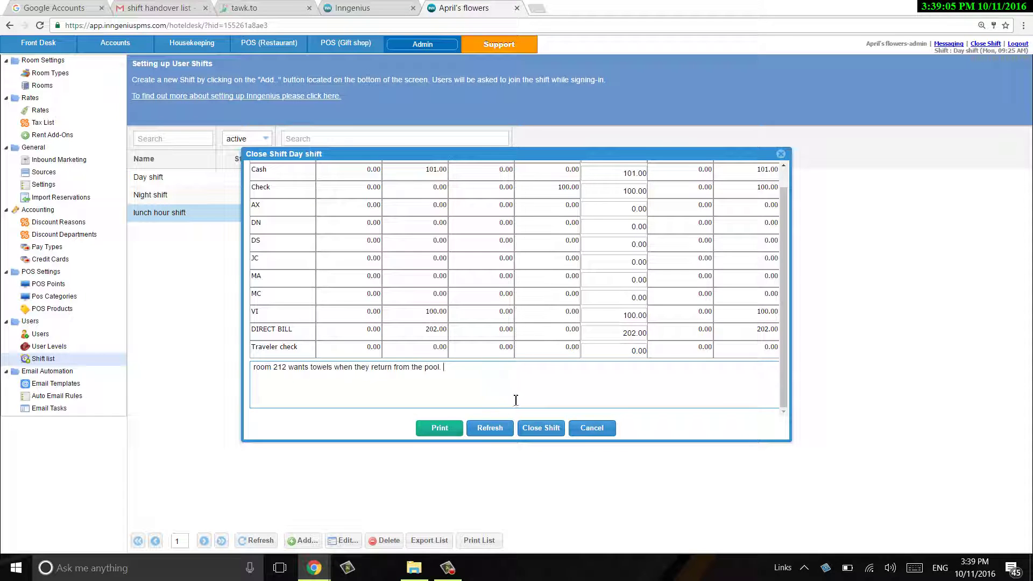
pyautogui.click(553, 431)
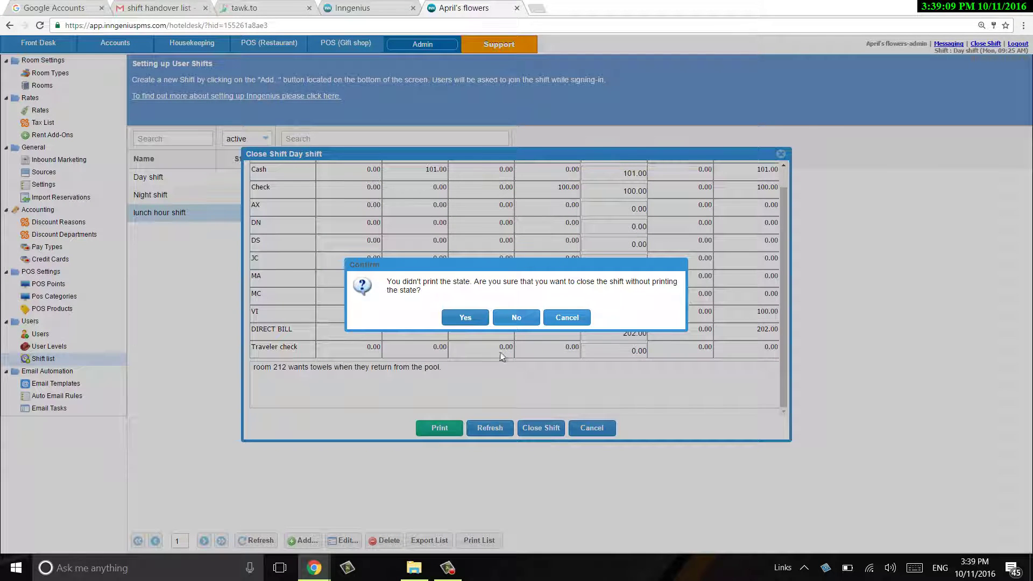
pyautogui.click(458, 319)
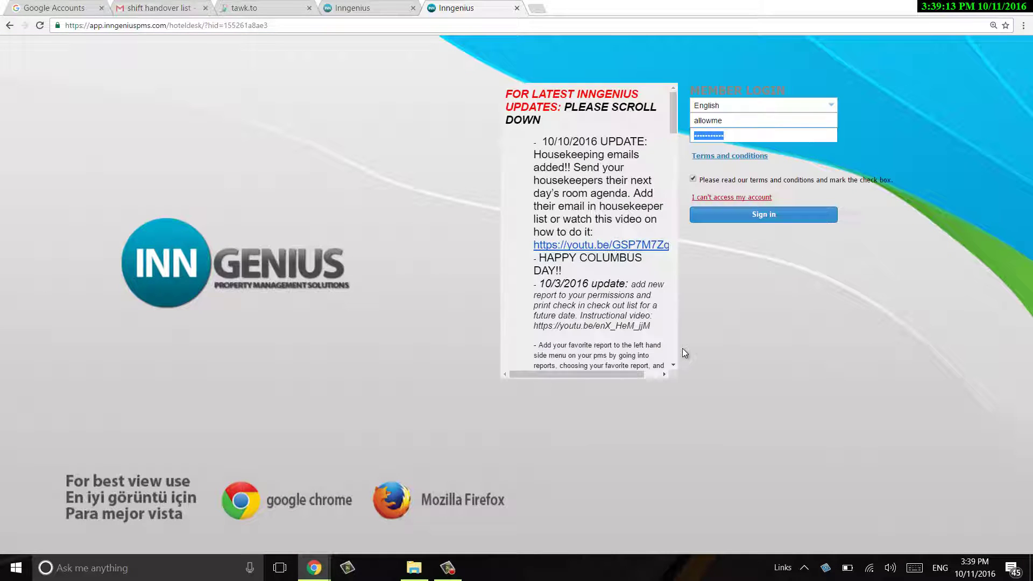
# Sign back in and start the lunch hour shift with a 0.00 opening balance
pyautogui.click(786, 220)
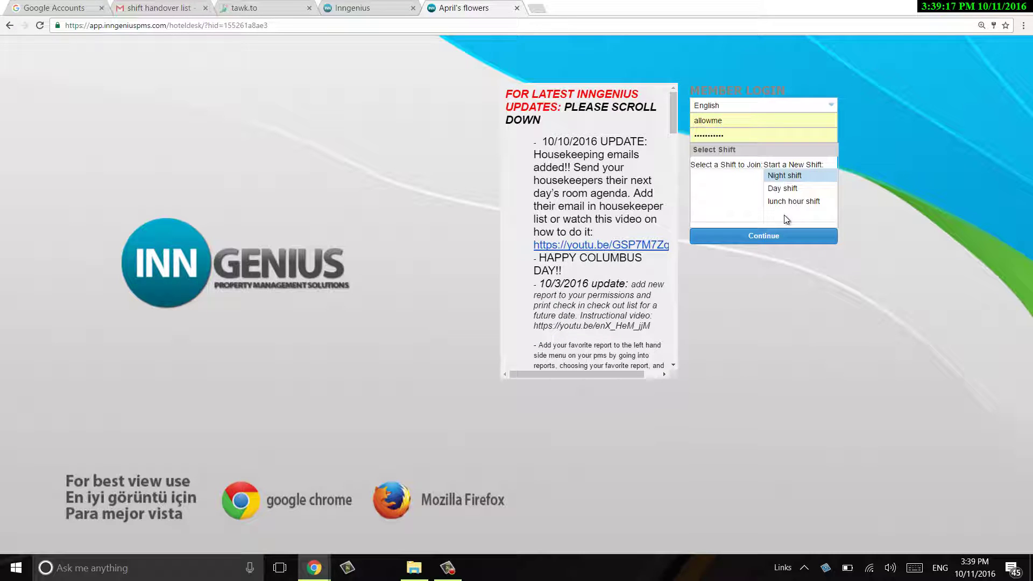
pyautogui.click(788, 202)
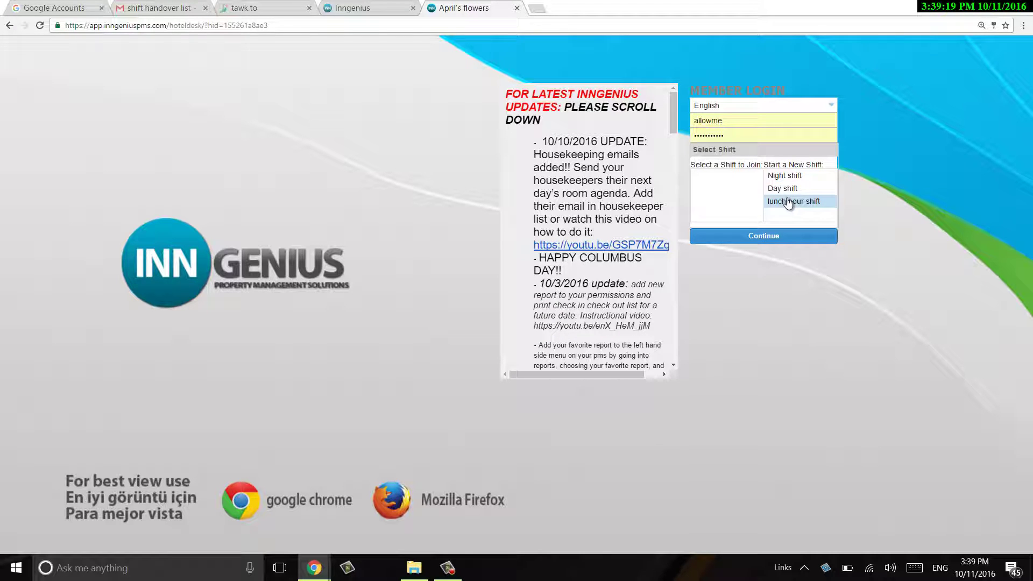
pyautogui.click(747, 236)
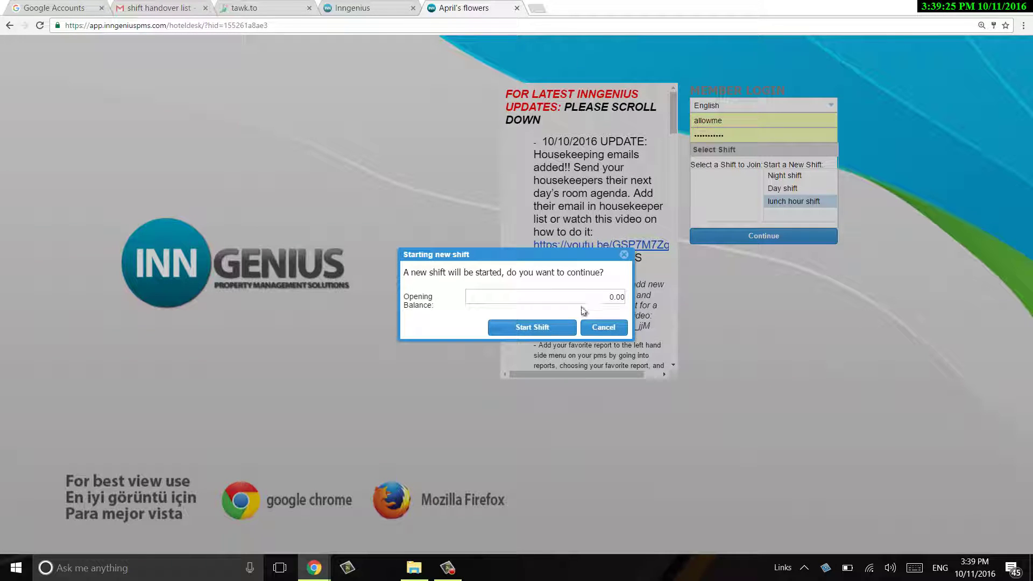
pyautogui.click(548, 327)
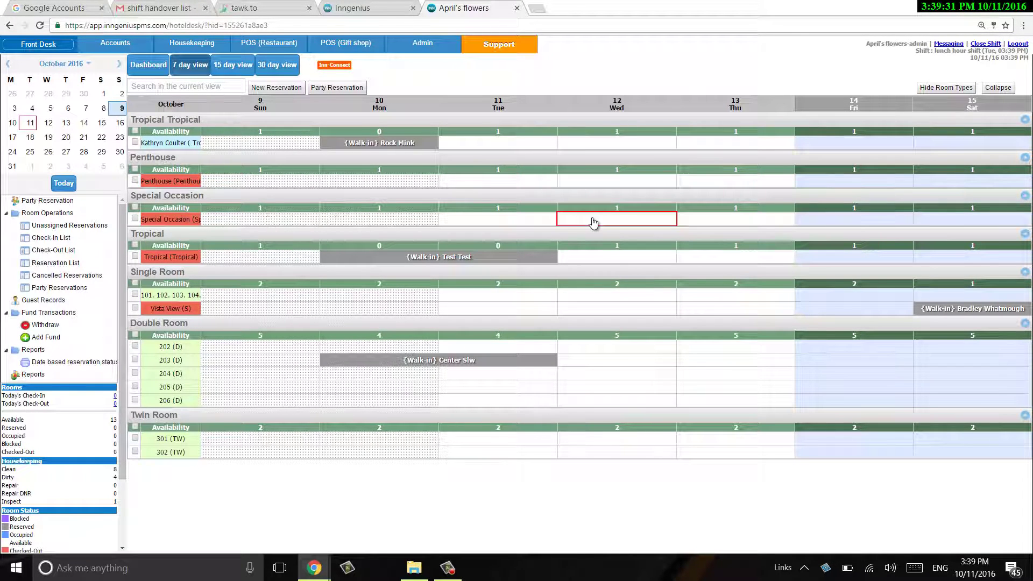
pyautogui.moveTo(593, 222)
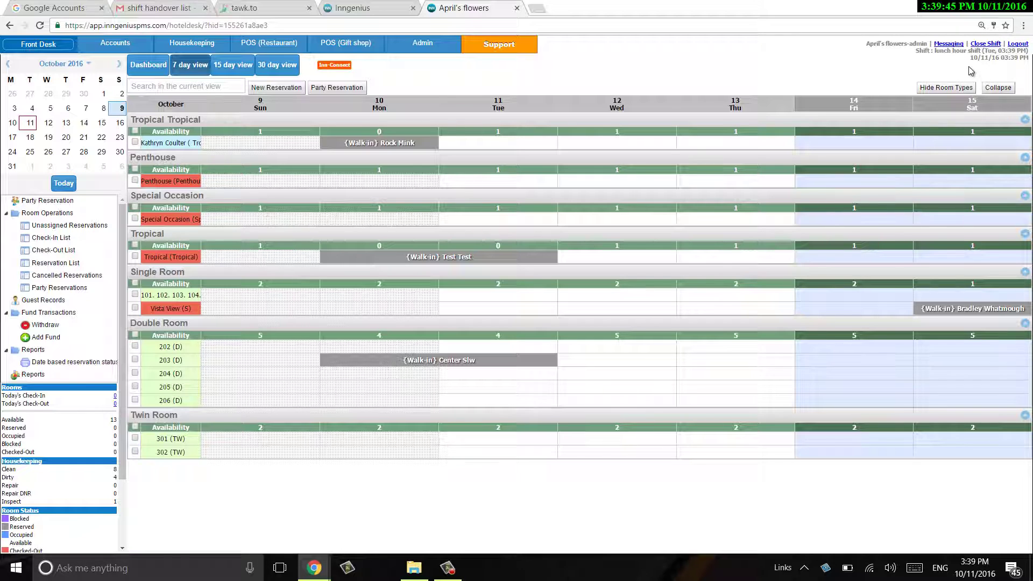
# Close the lunch hour shift without printing, with handover note 'Room 212 took 6 towels'
pyautogui.click(990, 44)
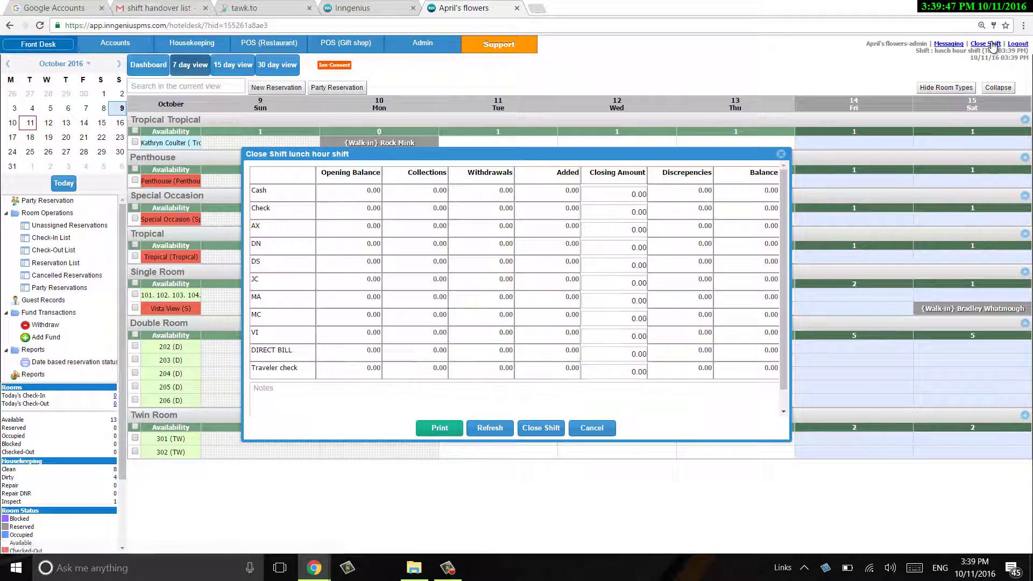
pyautogui.scroll(-2, 565, 323)
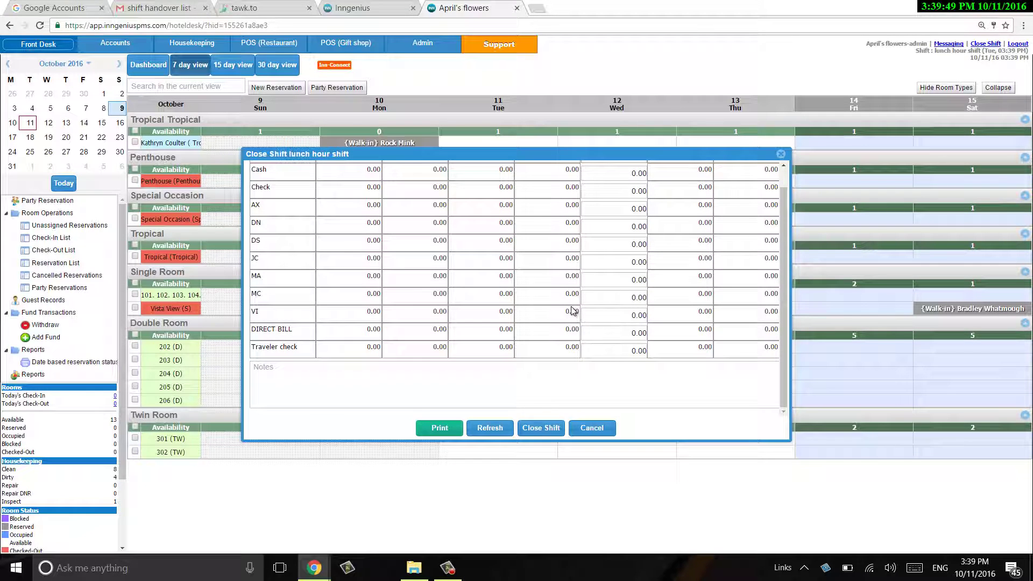
pyautogui.click(481, 396)
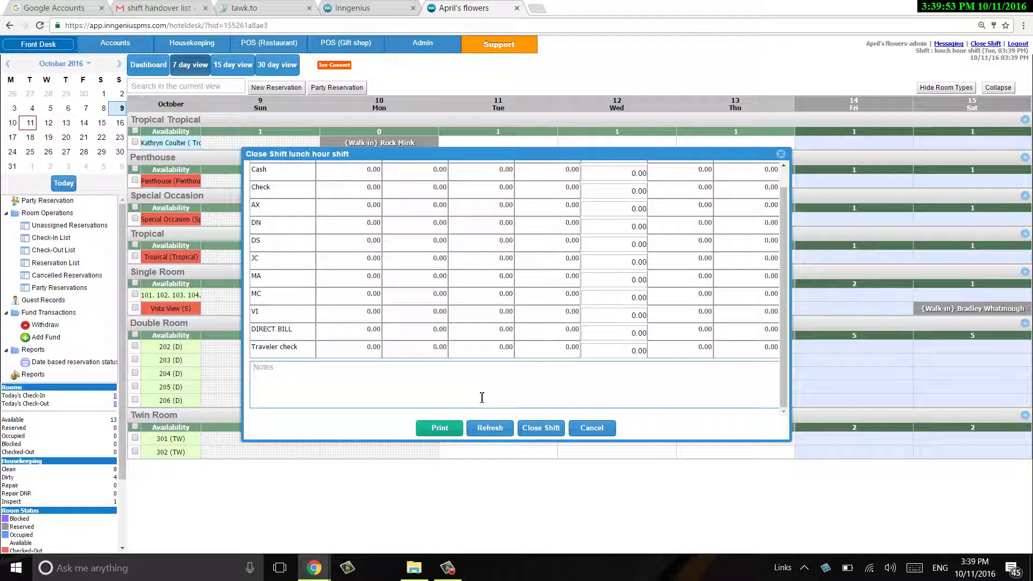
pyautogui.write('Room 212 took 6 towels')
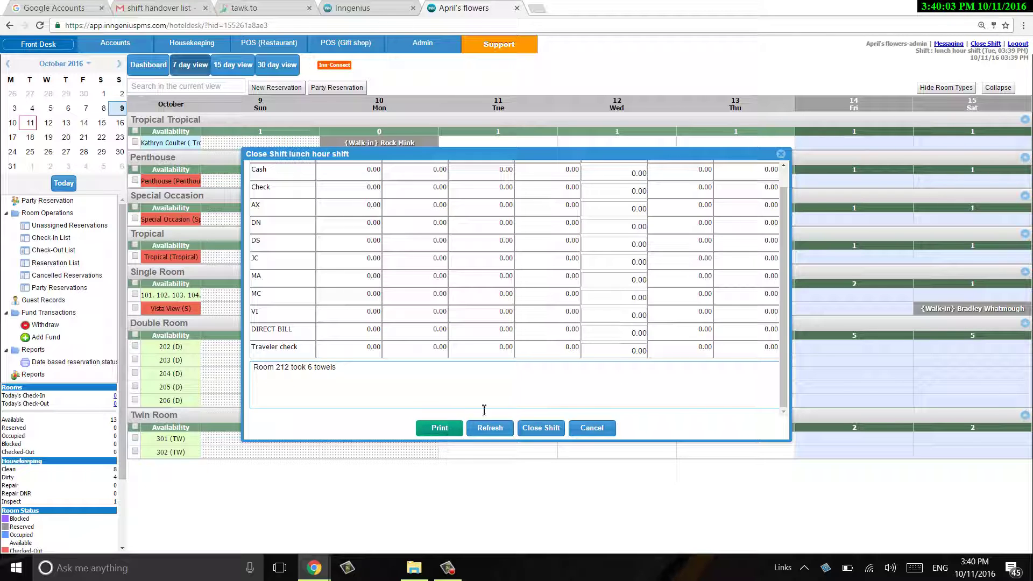
pyautogui.click(542, 433)
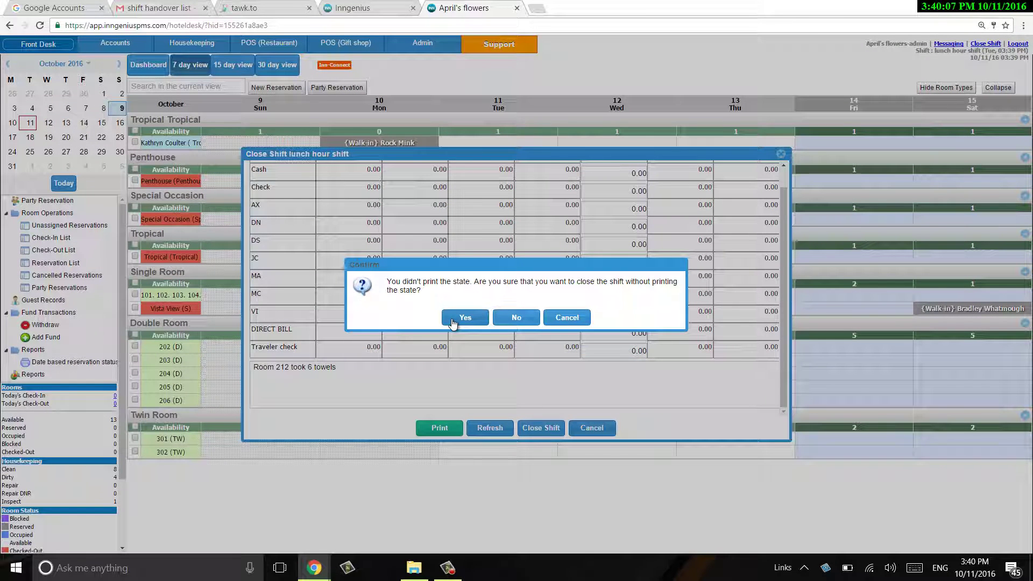
pyautogui.click(452, 321)
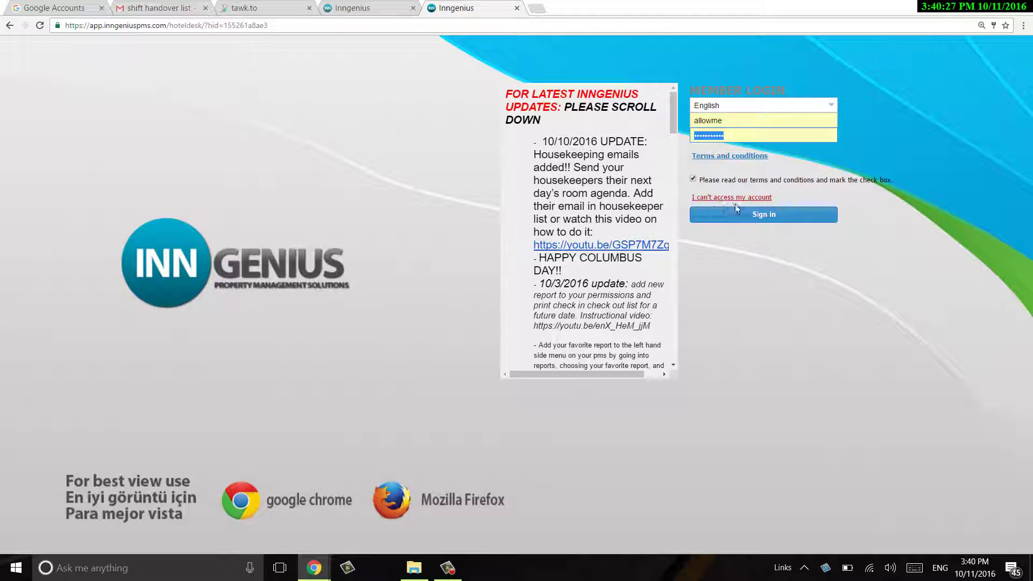
# Sign back in and start a new Day shift at a 0.00 opening balance
pyautogui.click(737, 220)
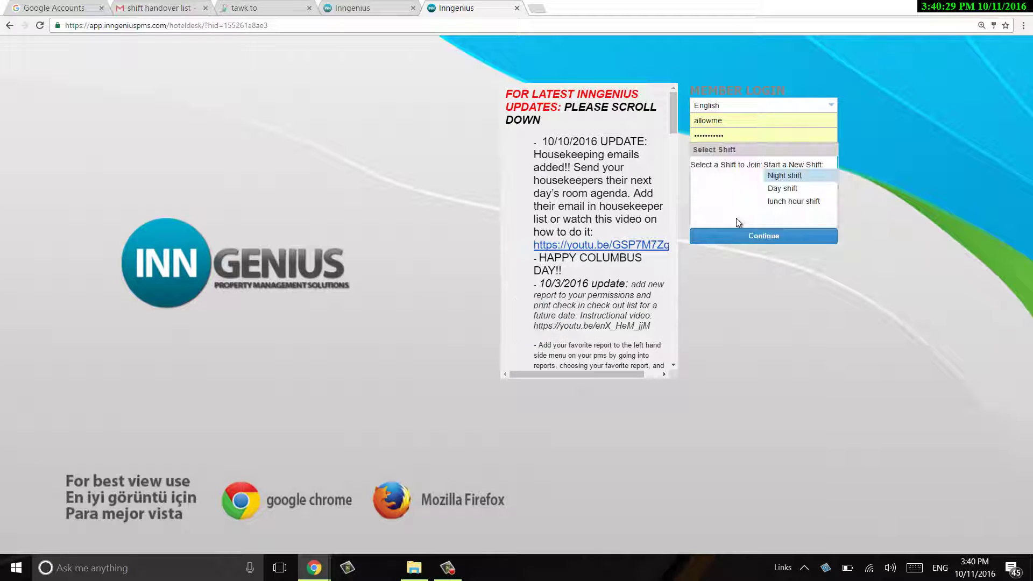
pyautogui.click(805, 194)
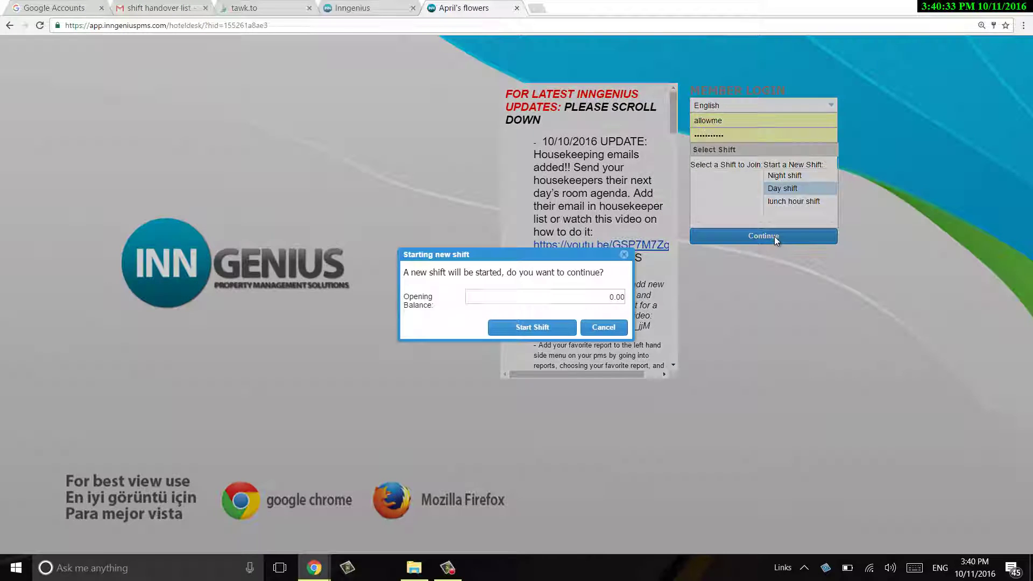
pyautogui.click(532, 327)
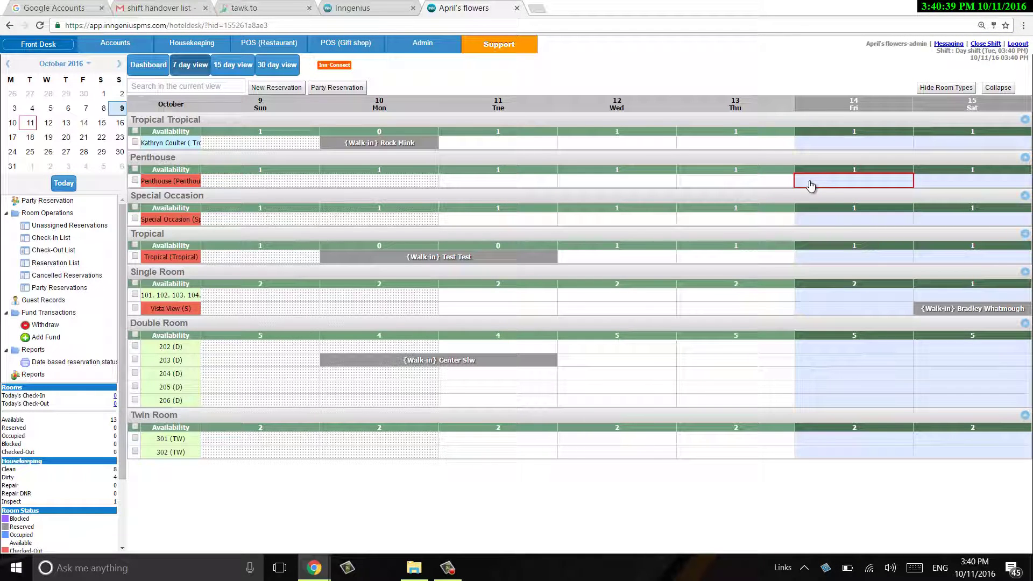
pyautogui.moveTo(810, 185)
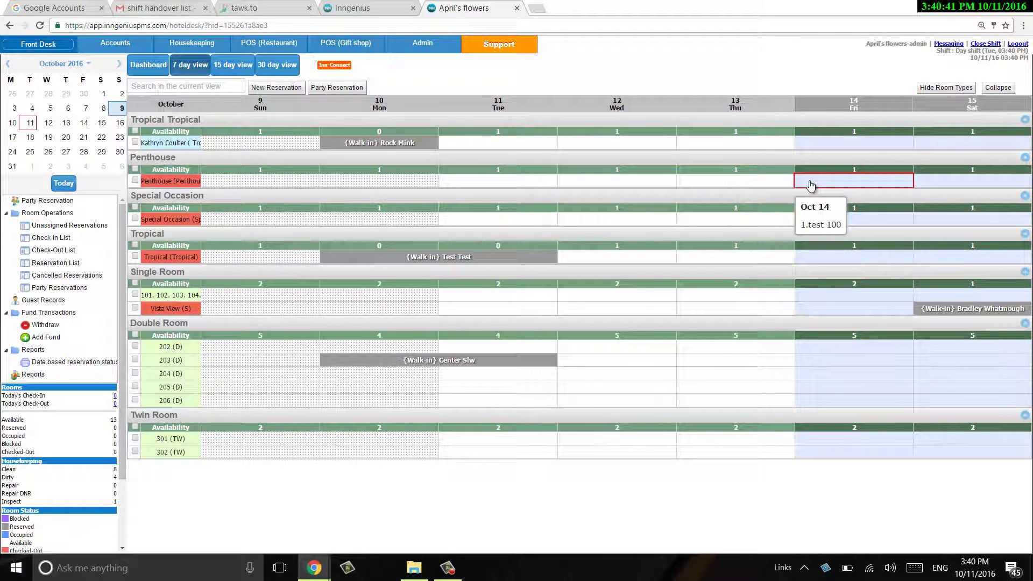